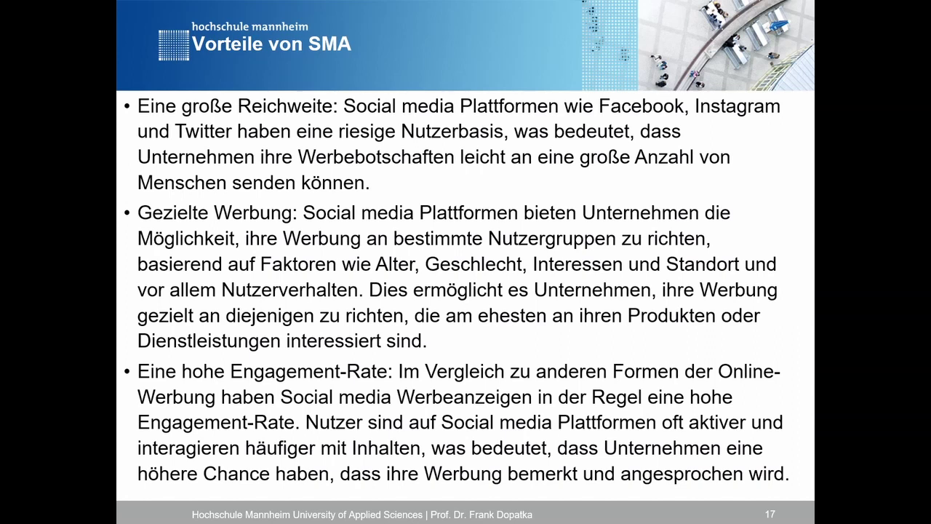
- Advance the presentation to the "Praktisches Beispiel" slide and switch to Meta Ads Manager in the browser
key("Right")
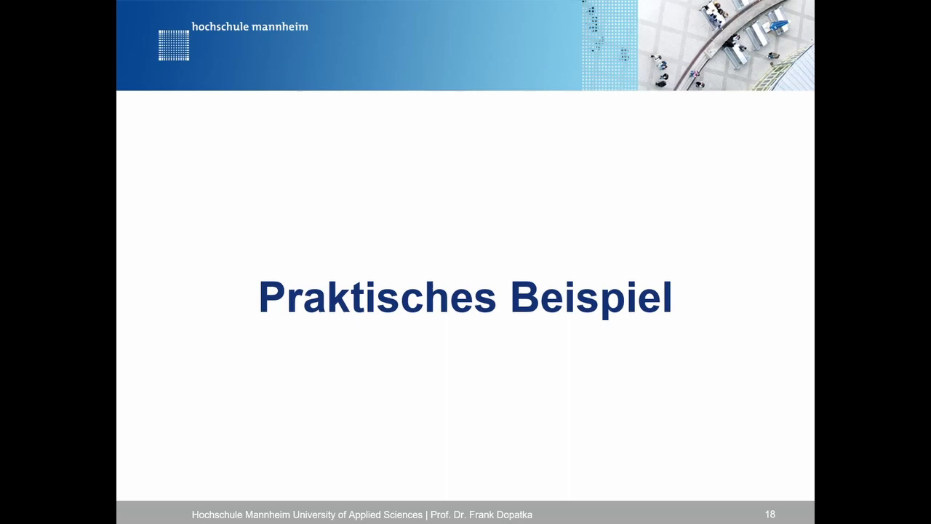
key("alt+Tab")
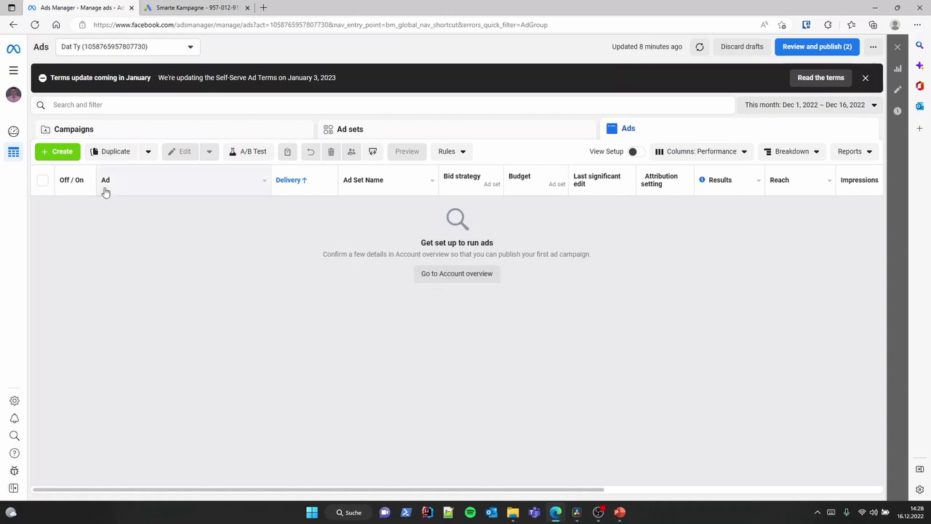
- Look through the available campaign objectives and create a new campaign with the Traffic objective
left_click(61, 154)
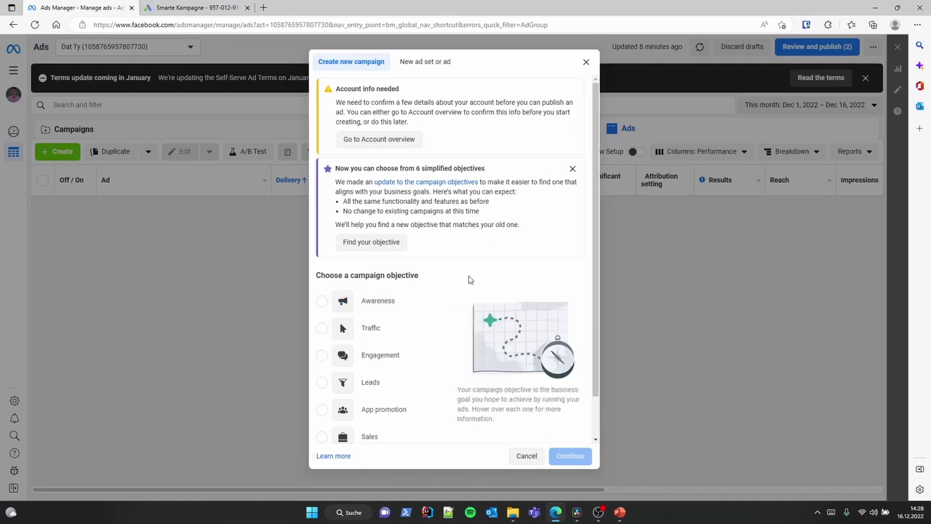
scroll(469, 280, "down", 1)
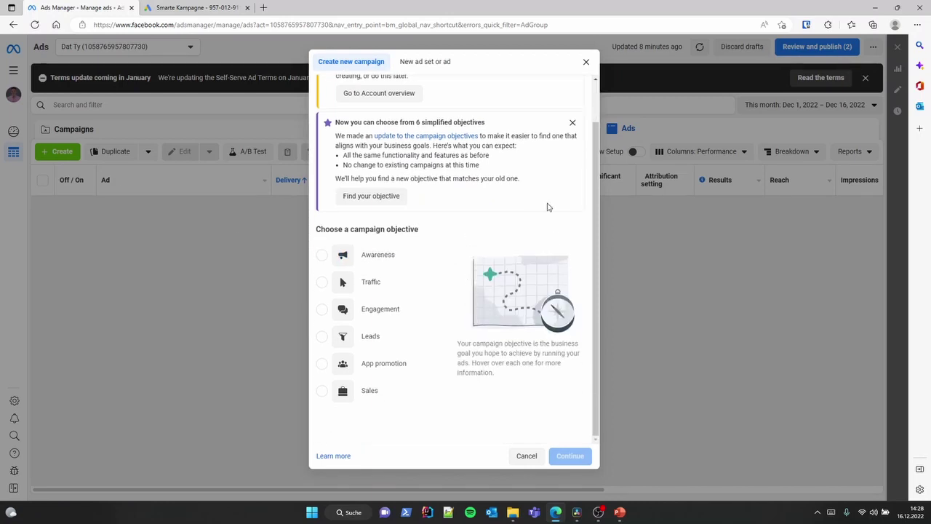
mouse_move(391, 259)
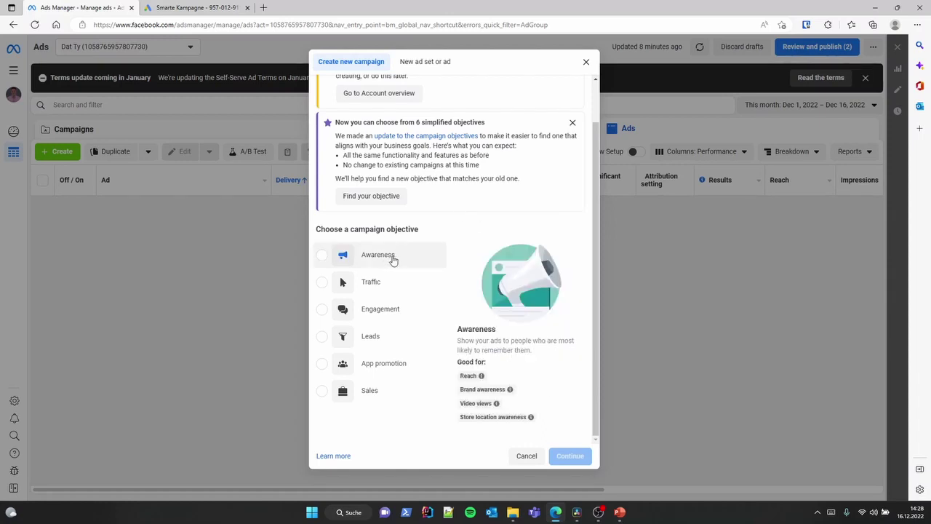
mouse_move(368, 339)
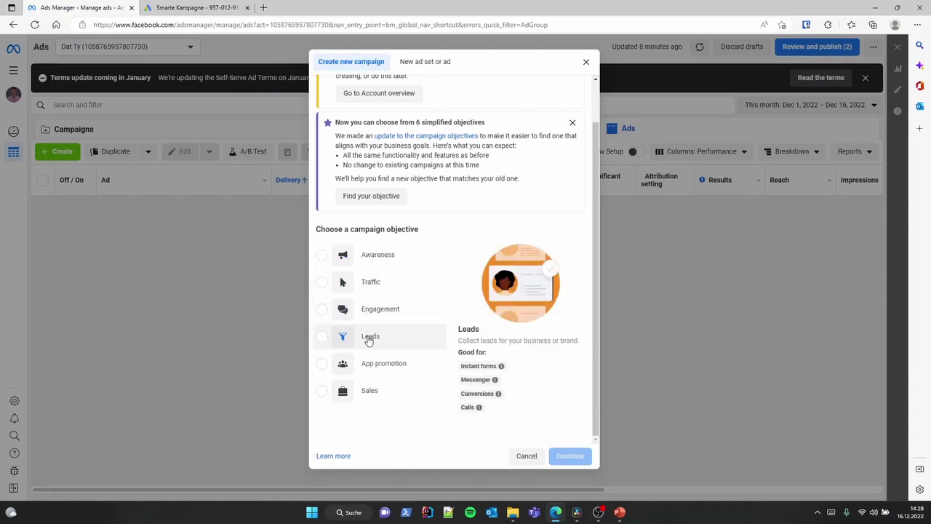
mouse_move(371, 399)
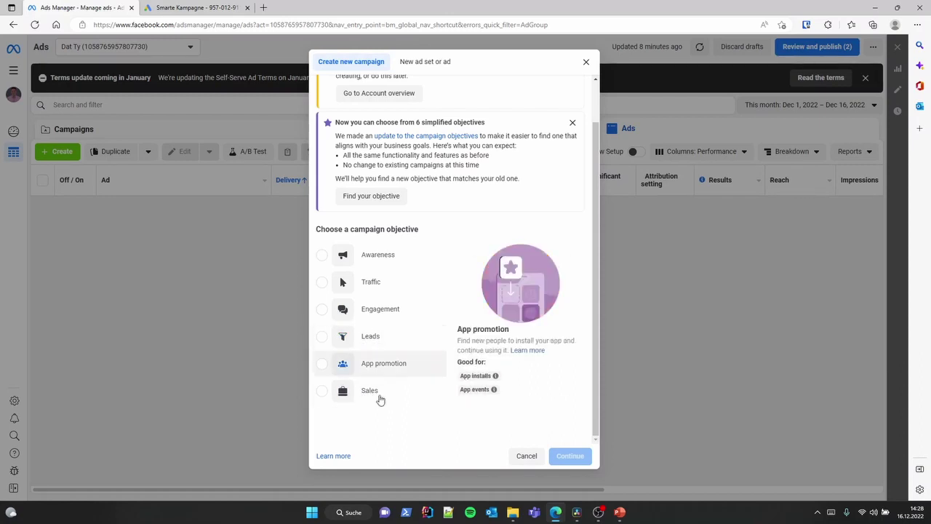
mouse_move(387, 285)
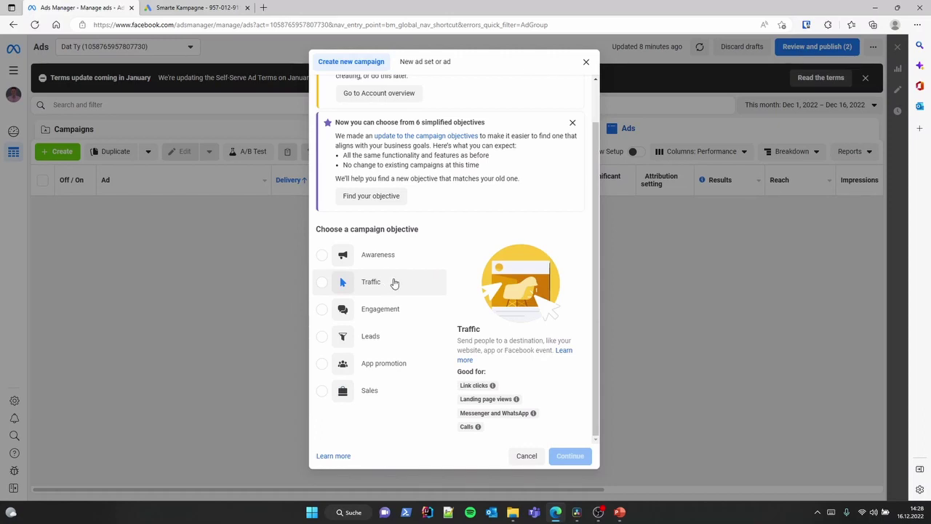
left_click(393, 283)
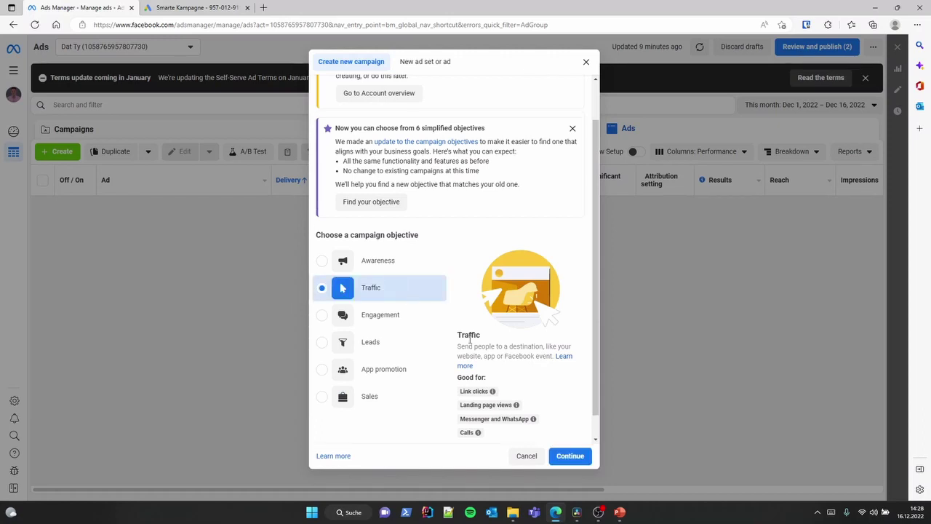
left_click(568, 455)
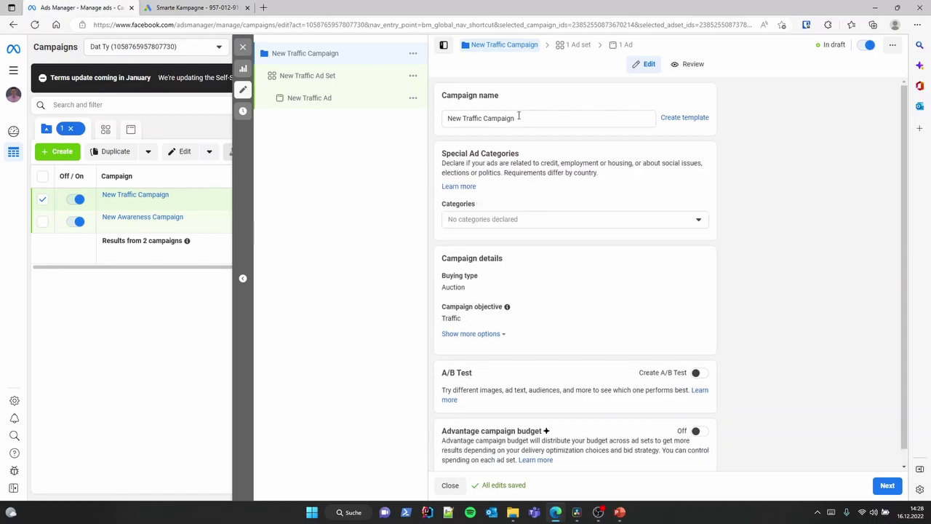
- Rename the new traffic campaign to "Neue Testkampagne" and continue to its ad set settings
left_click_drag(521, 115, 413, 121)
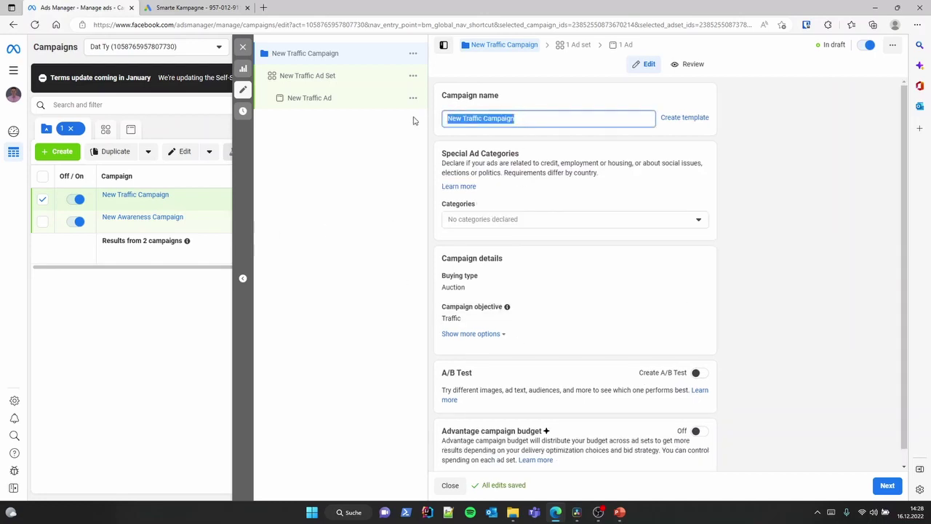
type("N")
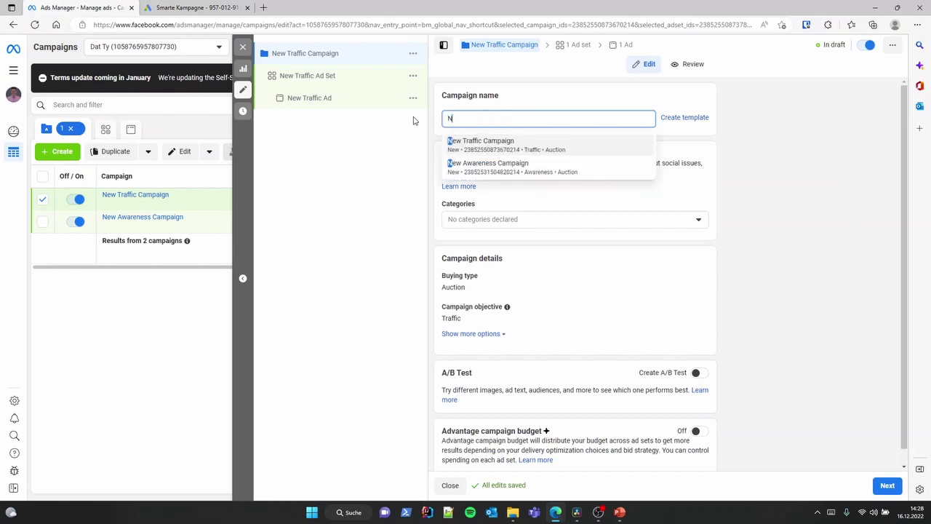
type("eue T4stkampagne")
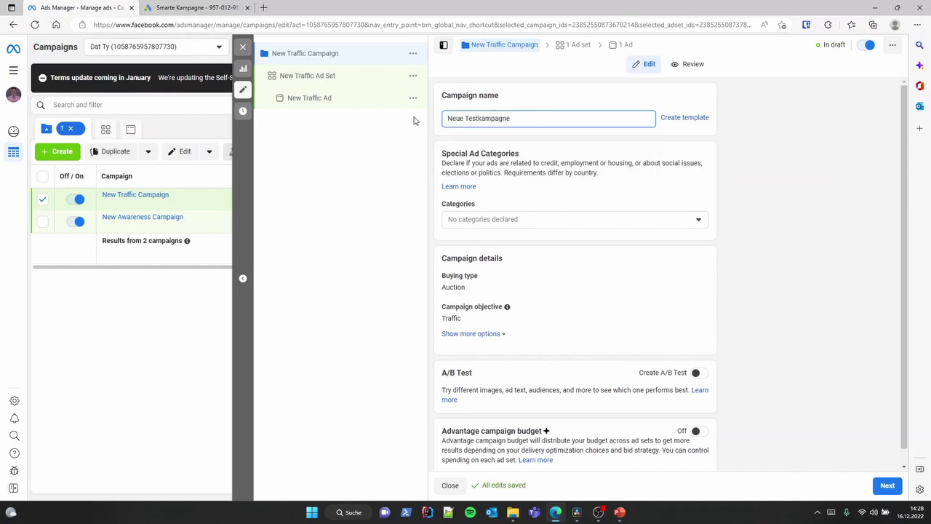
scroll(542, 272, "down", 1)
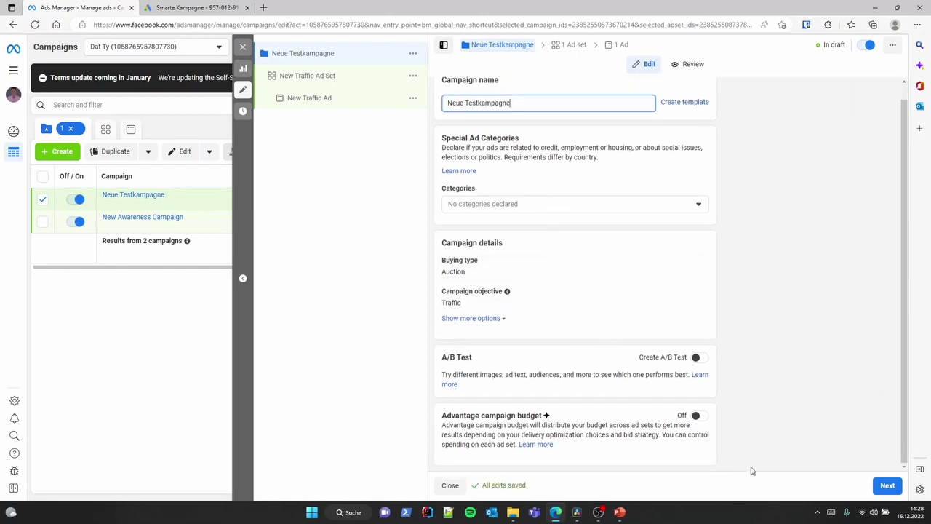
left_click(888, 485)
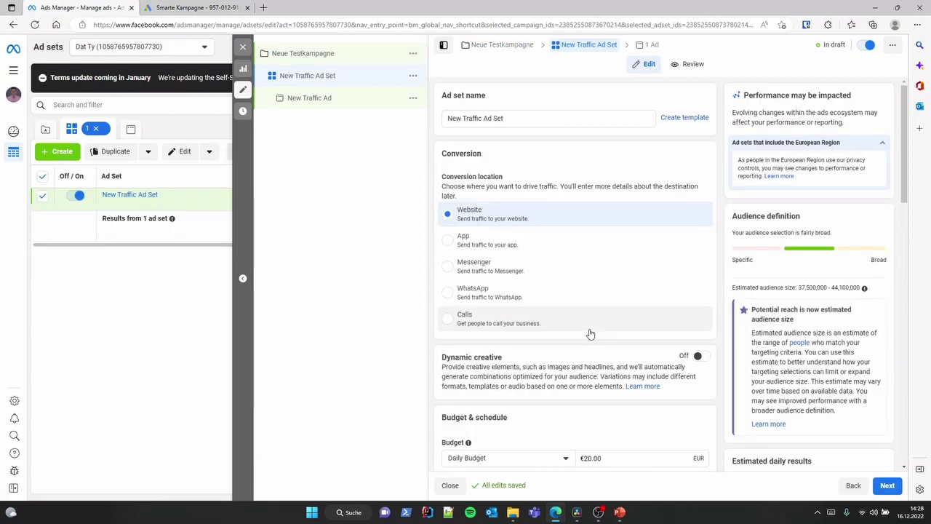
- Change the ad set's budget type to Lifetime Budget and select its budget amount
scroll(553, 218, "down", 5)
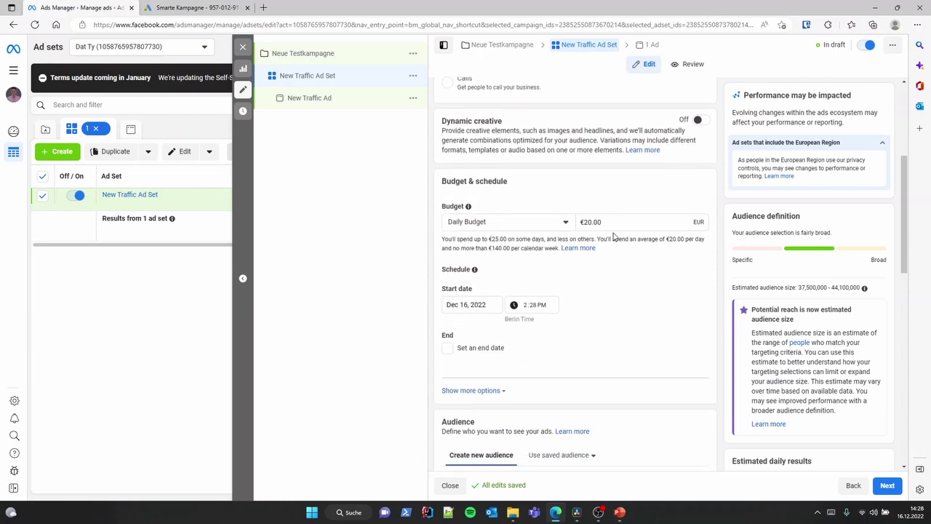
left_click(544, 224)
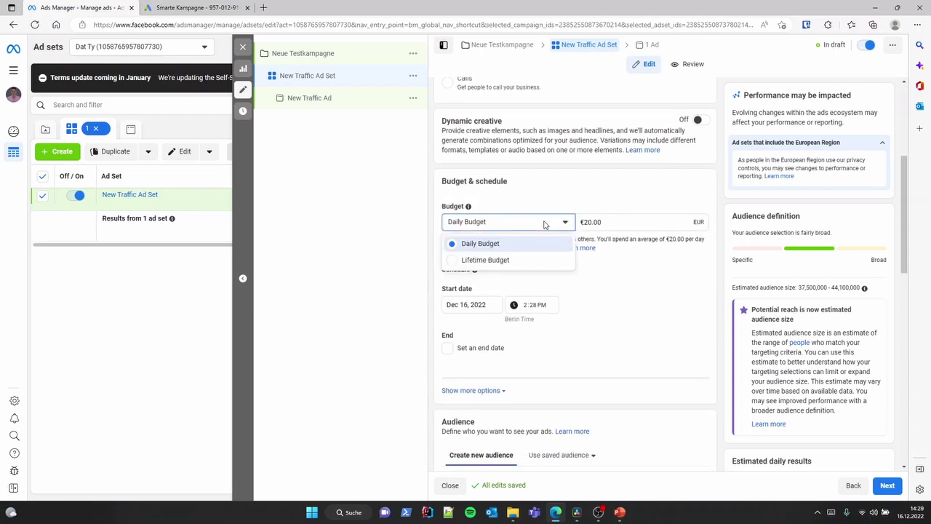
left_click(505, 248)
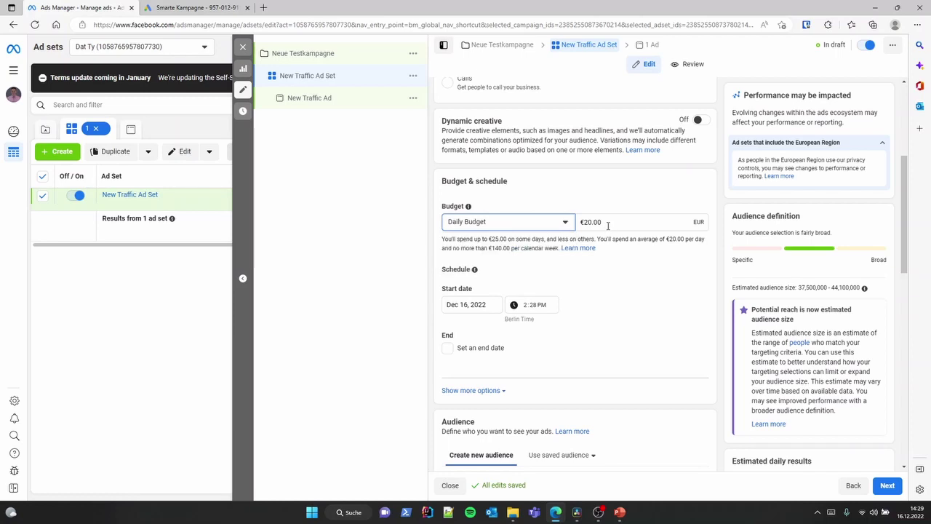
left_click(521, 223)
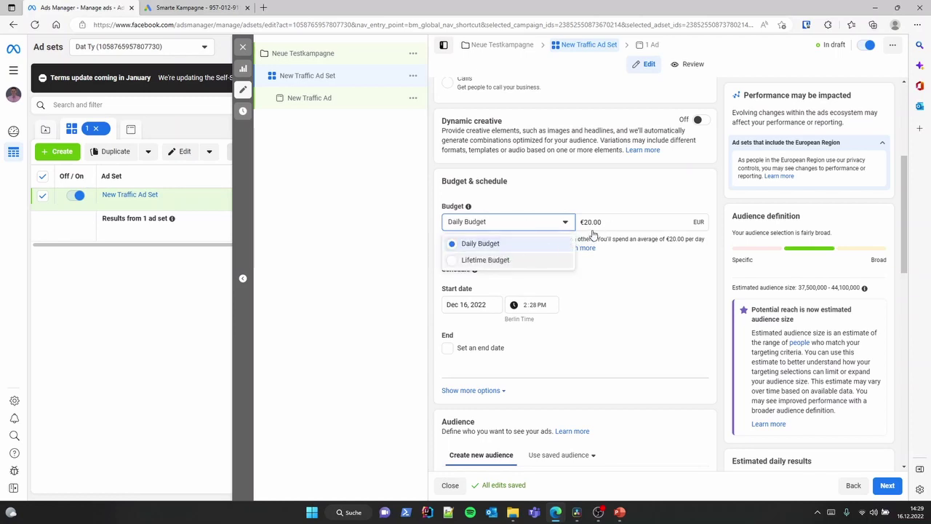
key("Down")
key("Return")
left_click_drag(613, 221, 581, 219)
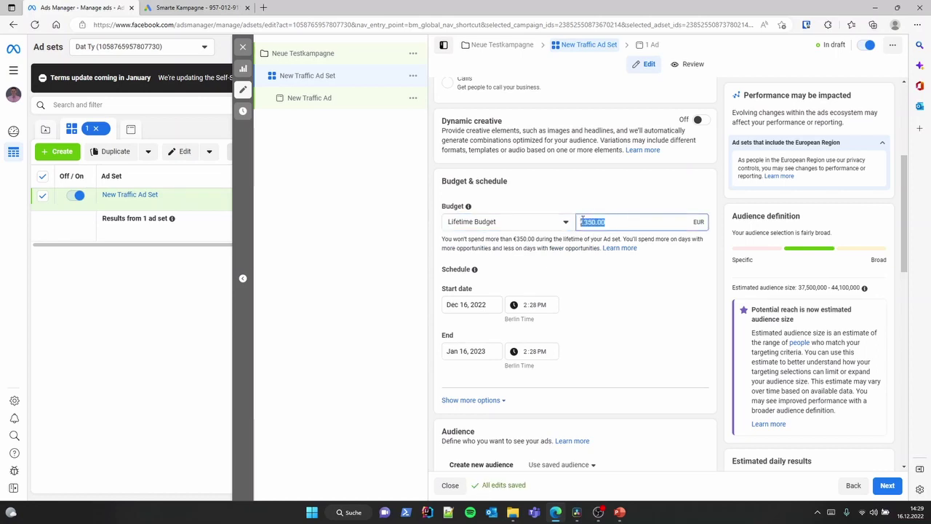
- Review the ad set's conversion location, budget, schedule and audience settings
scroll(527, 227, "up", 3)
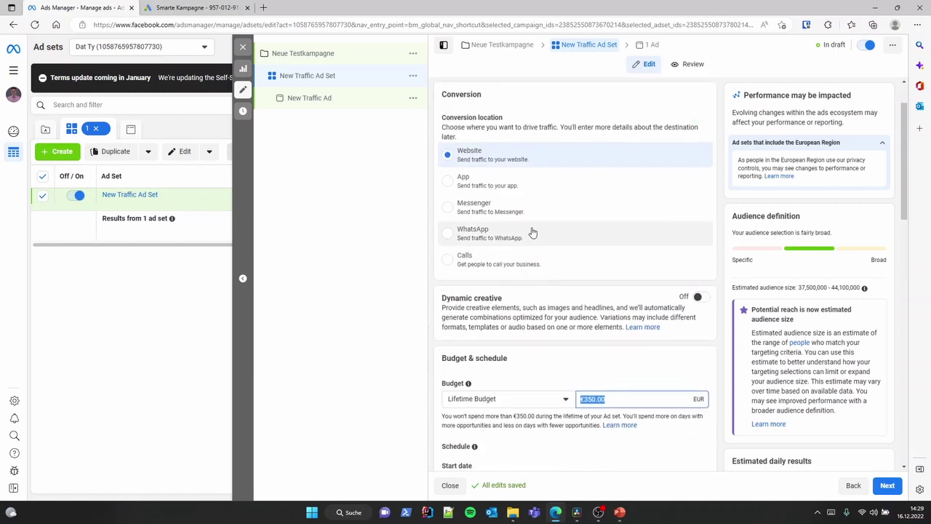
scroll(553, 286, "up", 1)
scroll(552, 291, "down", 4)
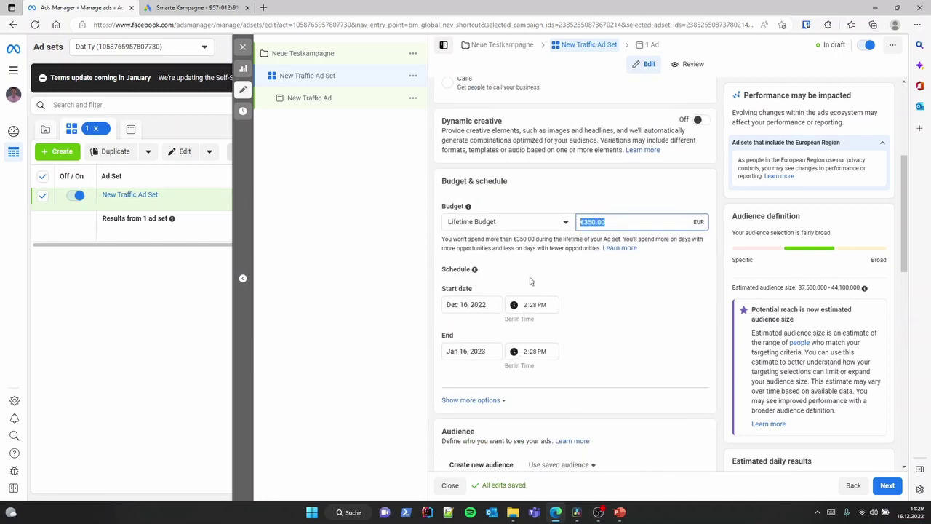
scroll(539, 297, "down", 1)
scroll(536, 299, "up", 2)
scroll(534, 299, "up", 3)
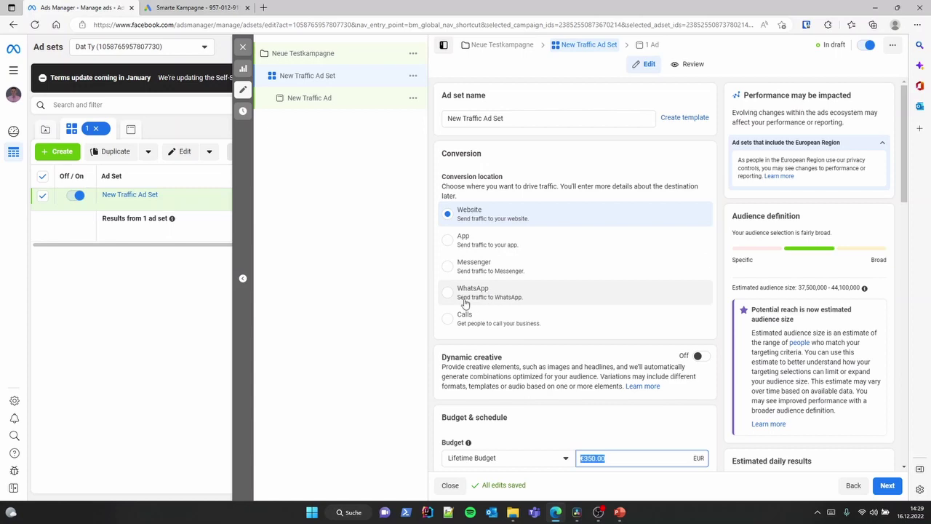
scroll(535, 349, "down", 6)
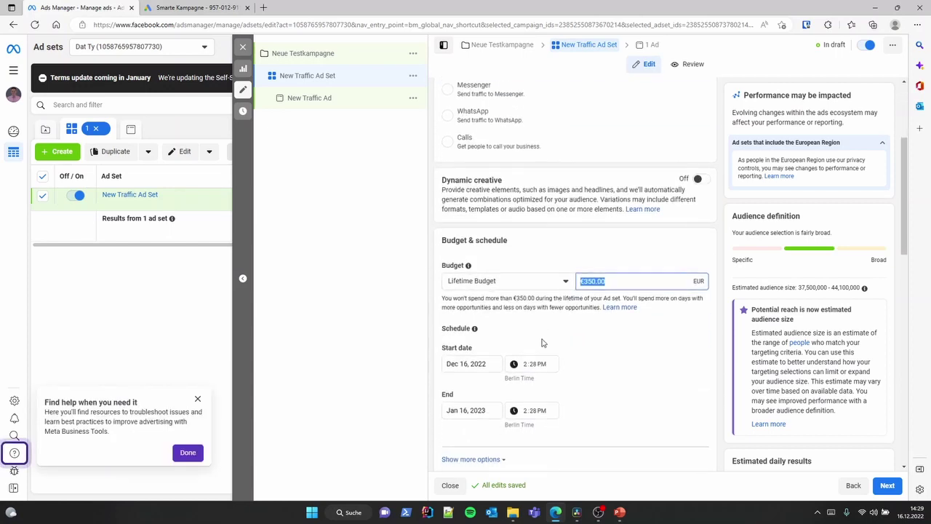
scroll(545, 338, "down", 3)
scroll(544, 320, "up", 3)
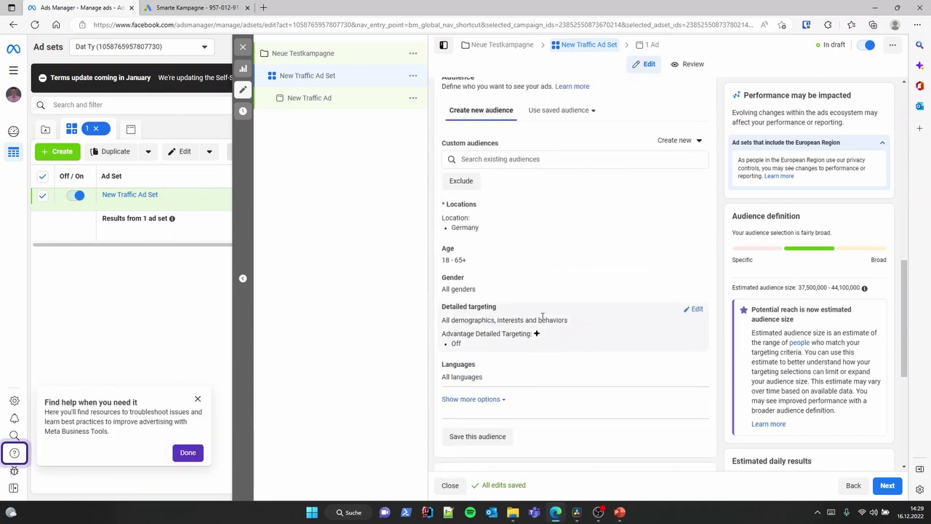
scroll(538, 291, "down", 1)
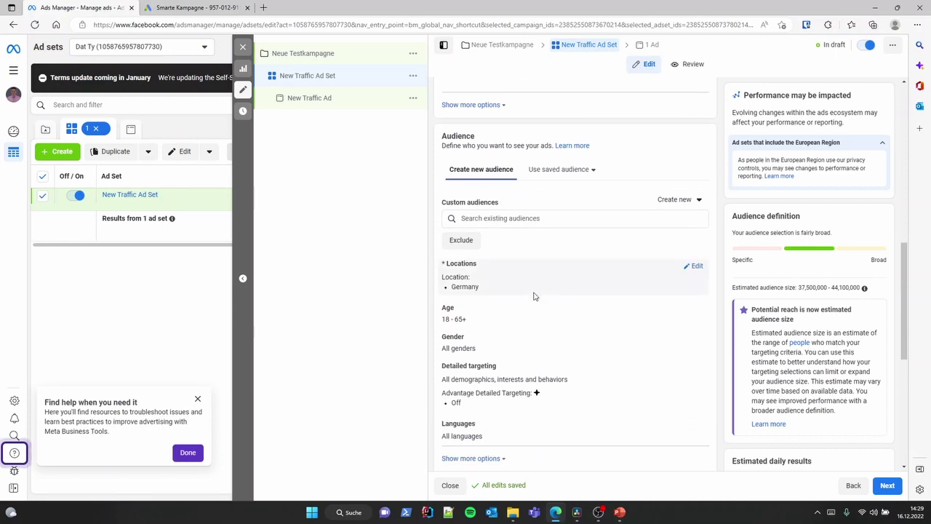
- Set the audience's minimum age to 30
scroll(522, 333, "down", 1)
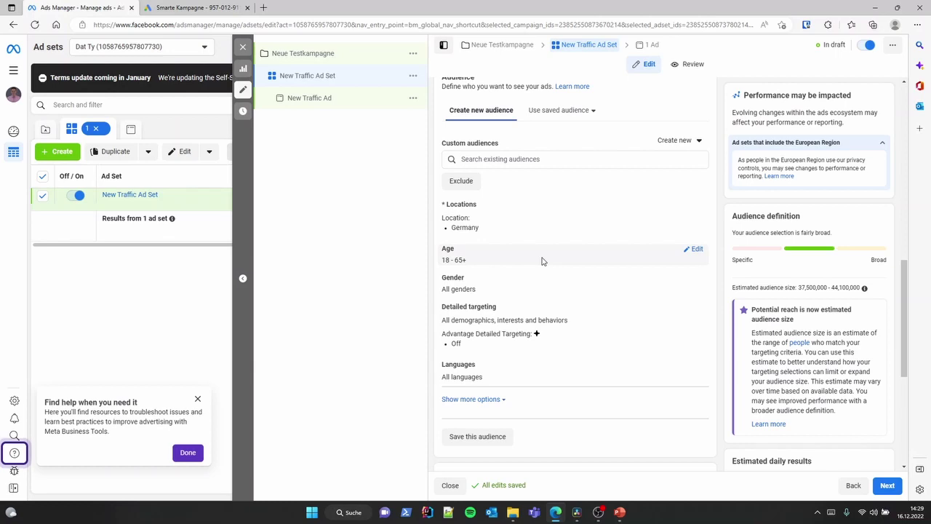
left_click(695, 250)
left_click(471, 264)
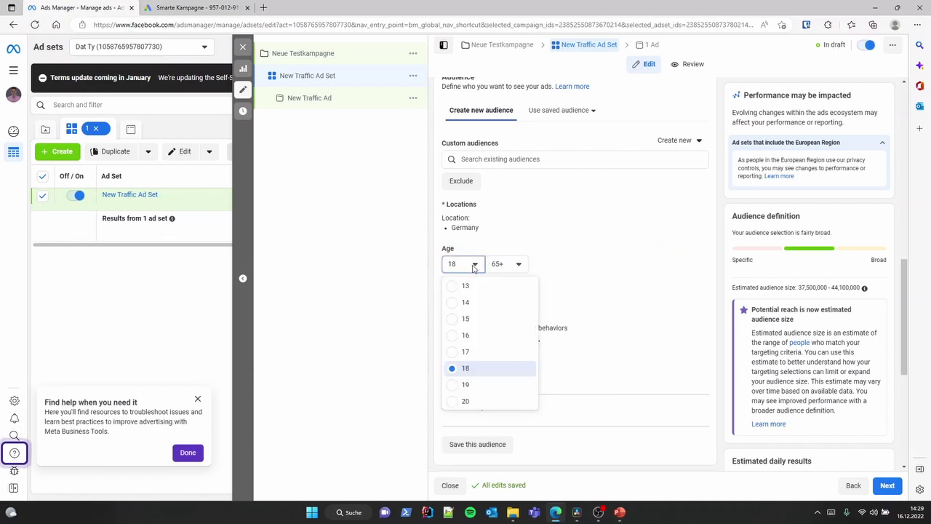
scroll(477, 356, "down", 2)
scroll(477, 356, "down", 3)
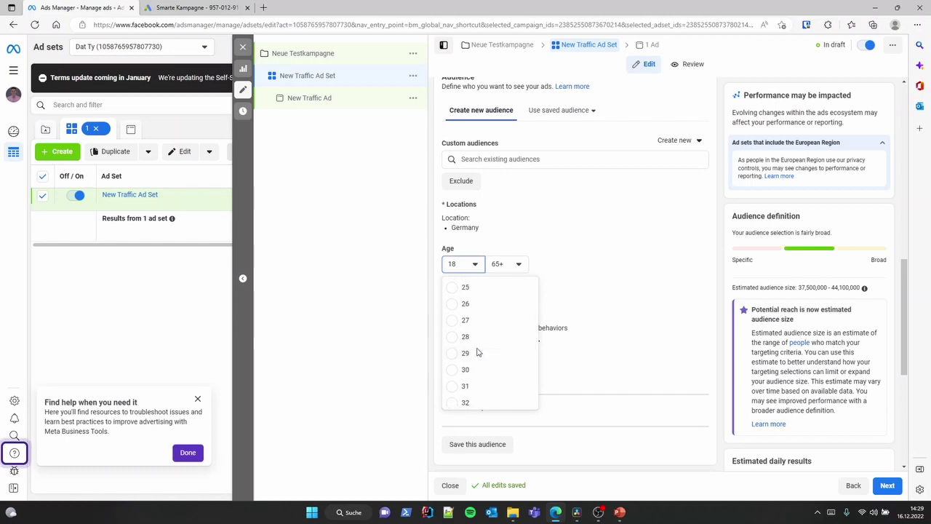
left_click(484, 367)
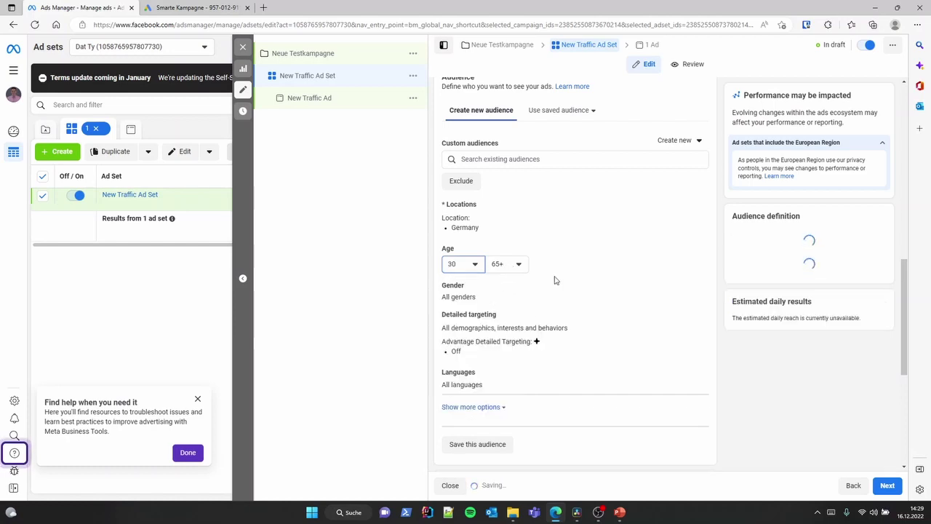
- Add German as a language for the ad set's audience
scroll(568, 323, "down", 3)
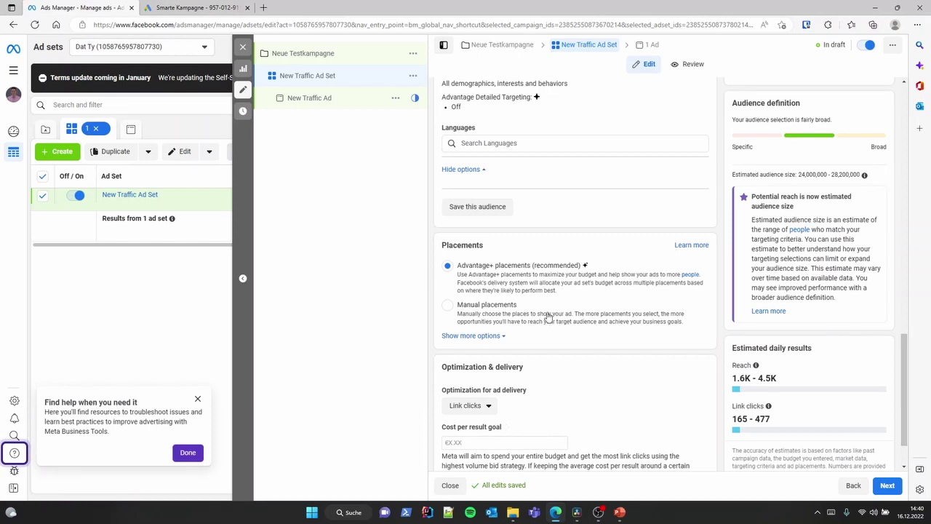
scroll(527, 309, "up", 1)
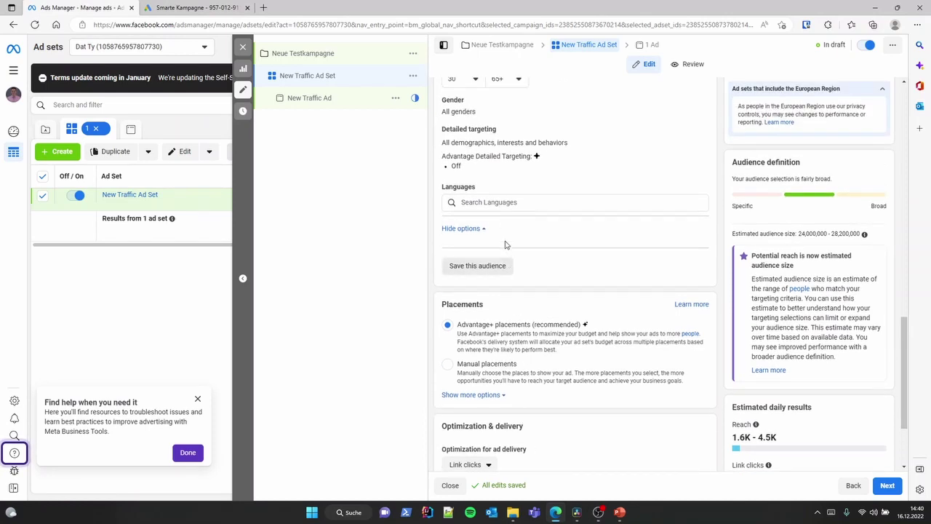
left_click(502, 201)
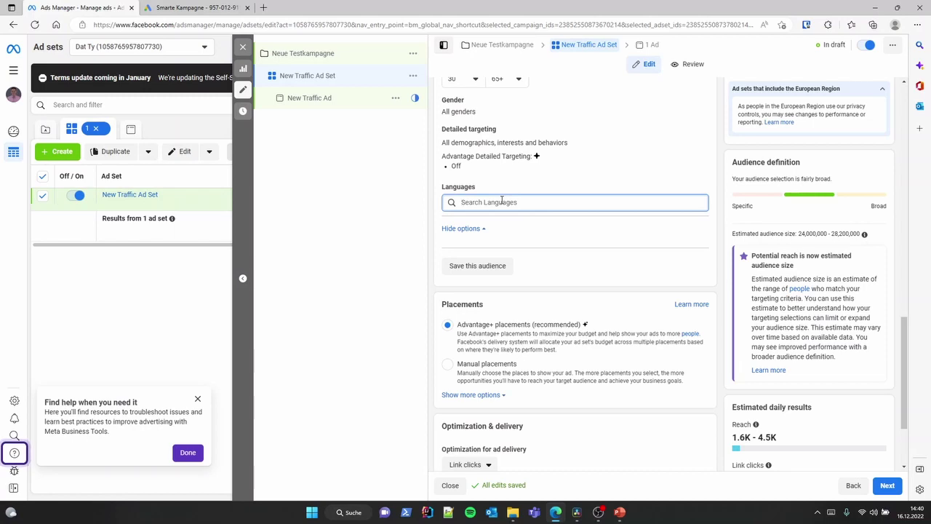
type("germa")
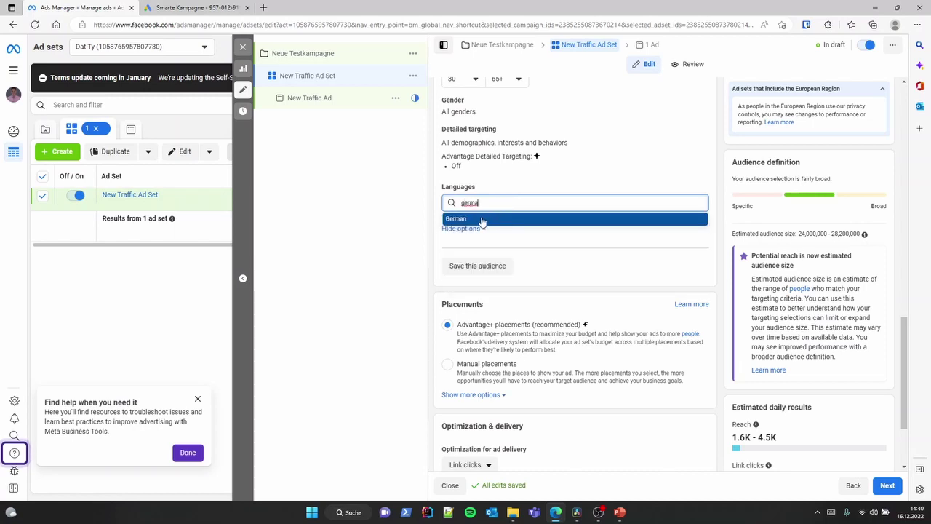
left_click(481, 220)
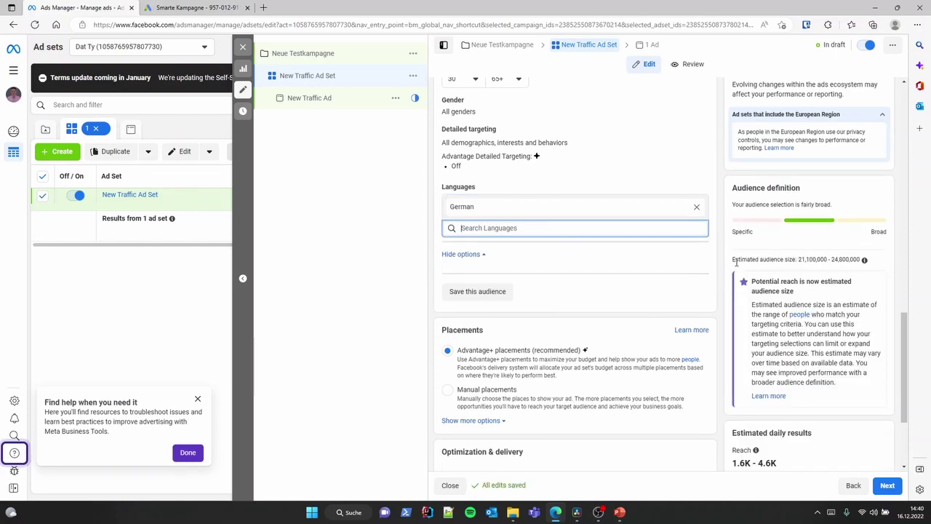
- Check the ad set's estimated audience size and placement settings, and proceed to the ad's settings
left_click_drag(733, 262, 865, 262)
left_click(865, 260)
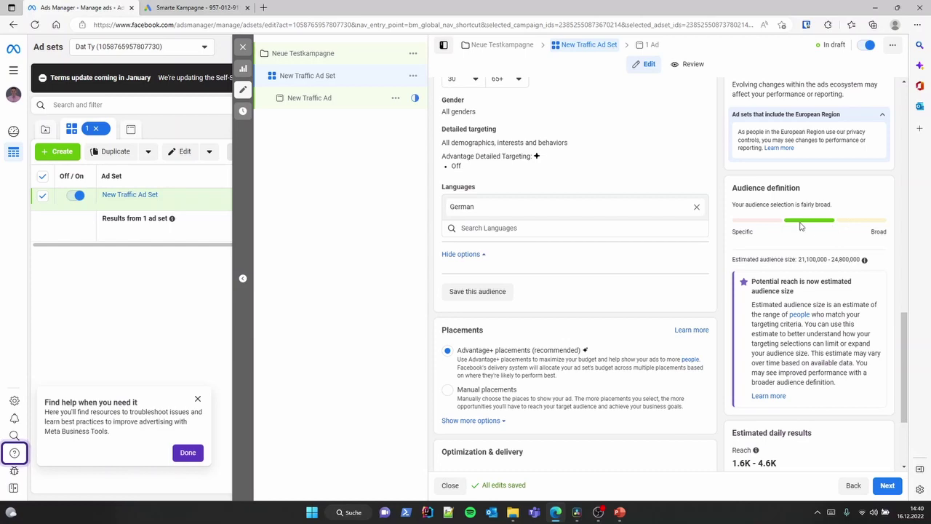
scroll(680, 282, "down", 4)
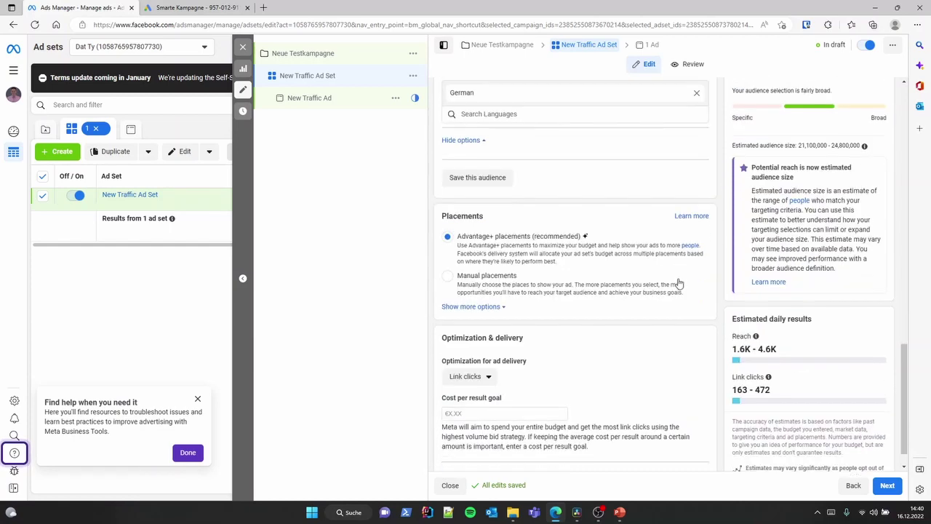
left_click(886, 488)
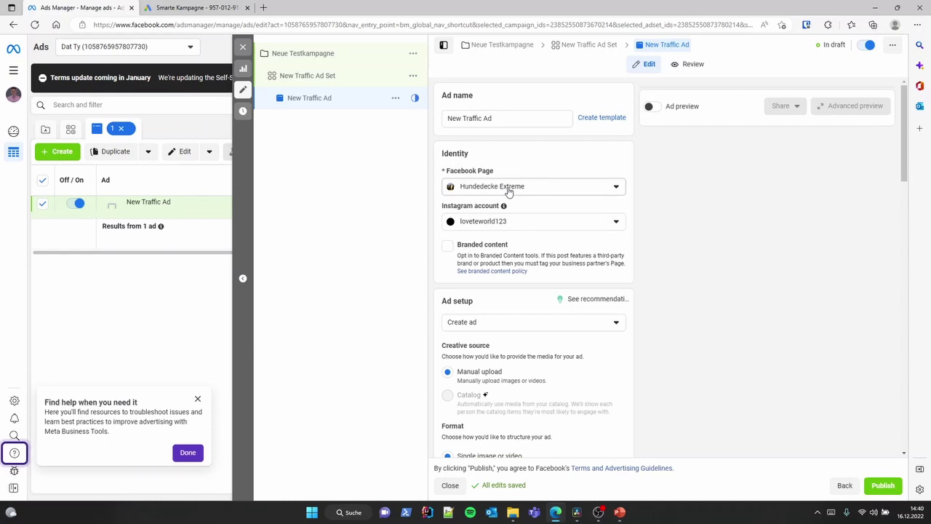
- Examine the ad's identity, format, primary text, headline, call to action and website destination settings
scroll(509, 191, "down", 5)
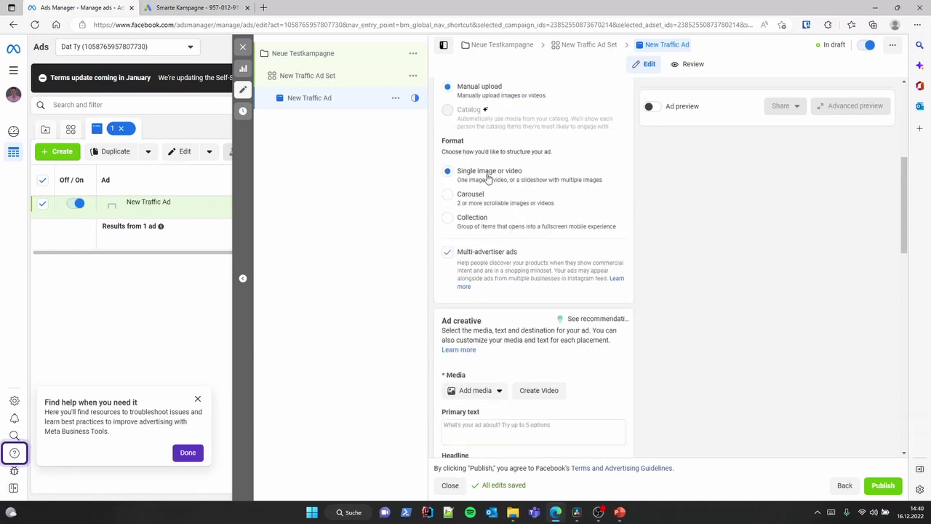
scroll(489, 184, "up", 1)
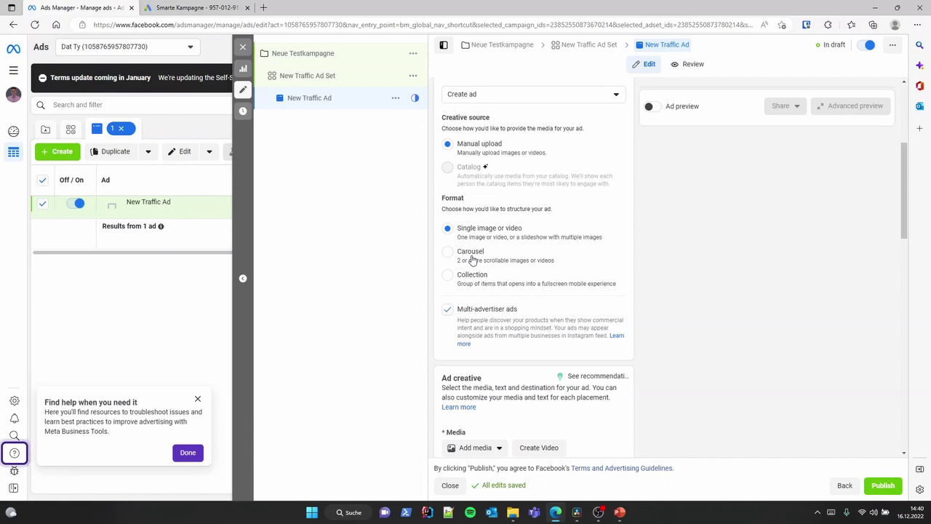
scroll(480, 262, "down", 3)
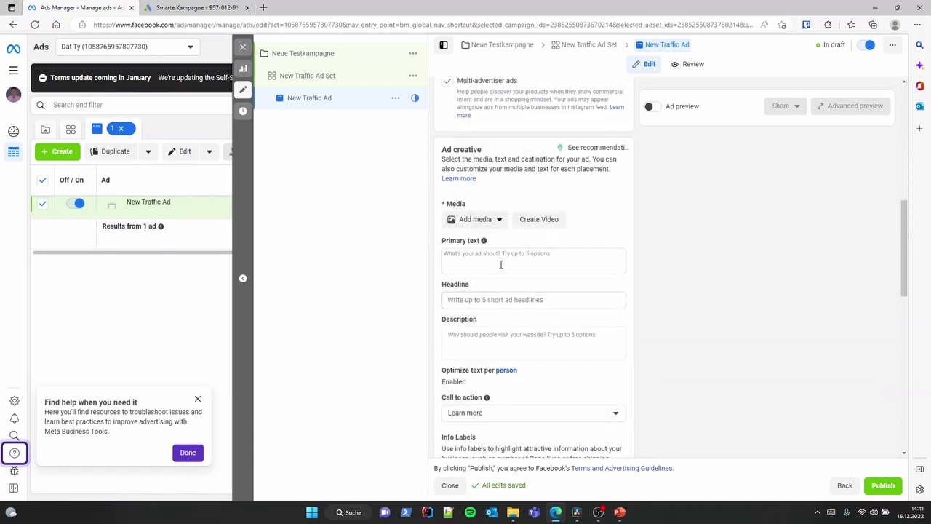
left_click(501, 264)
scroll(495, 240, "down", 1)
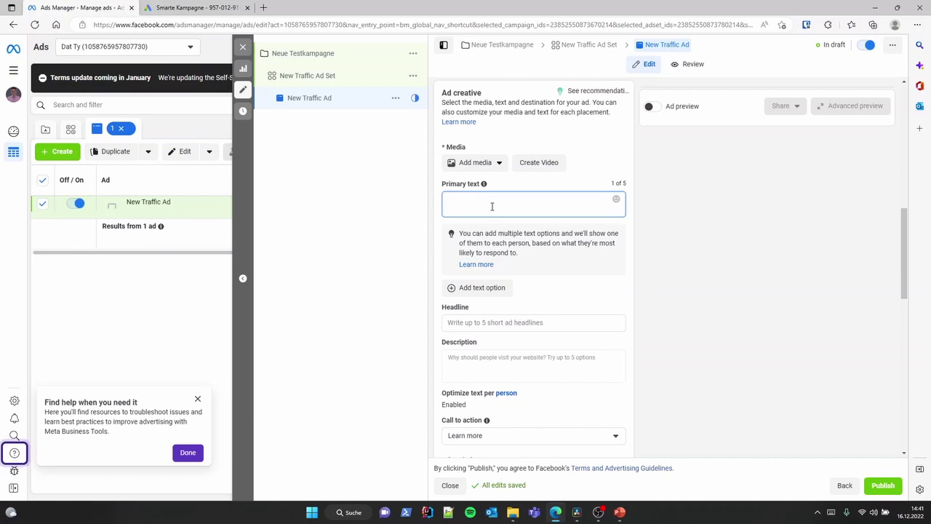
left_click(503, 322)
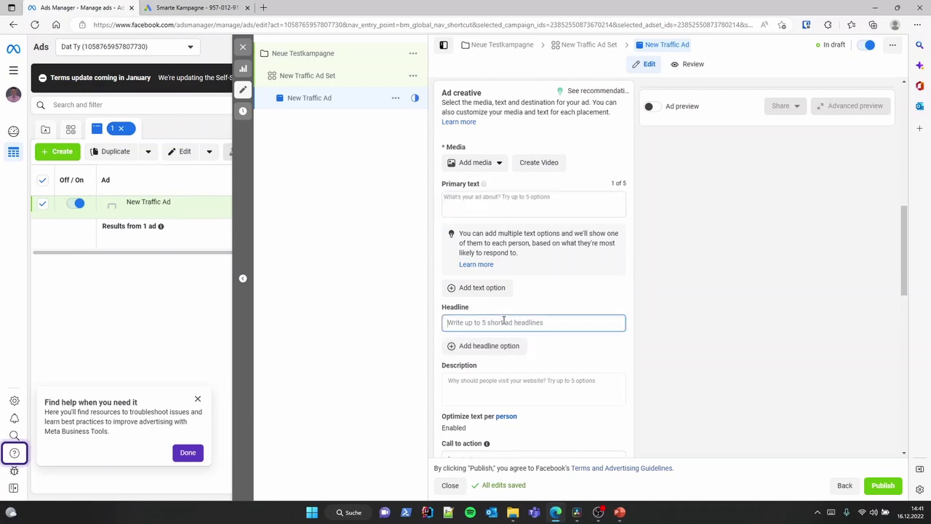
scroll(509, 323, "down", 2)
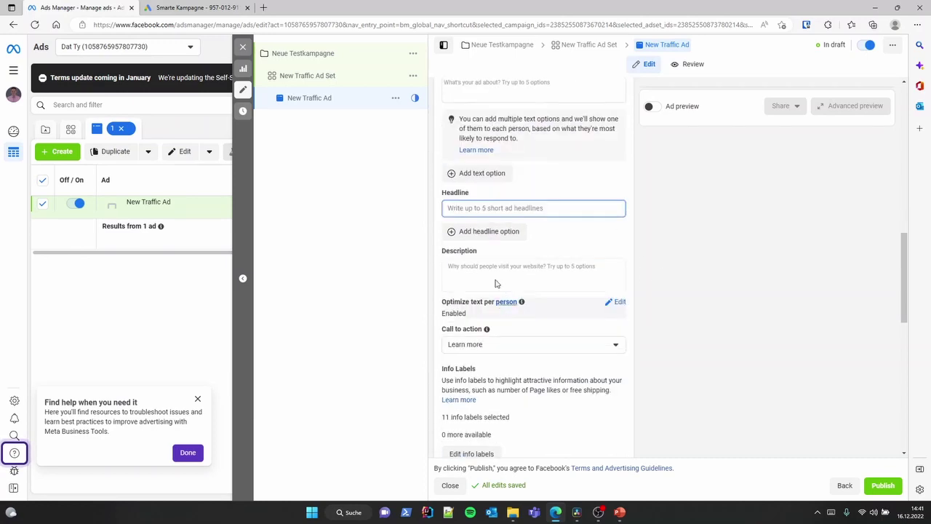
scroll(503, 308, "down", 4)
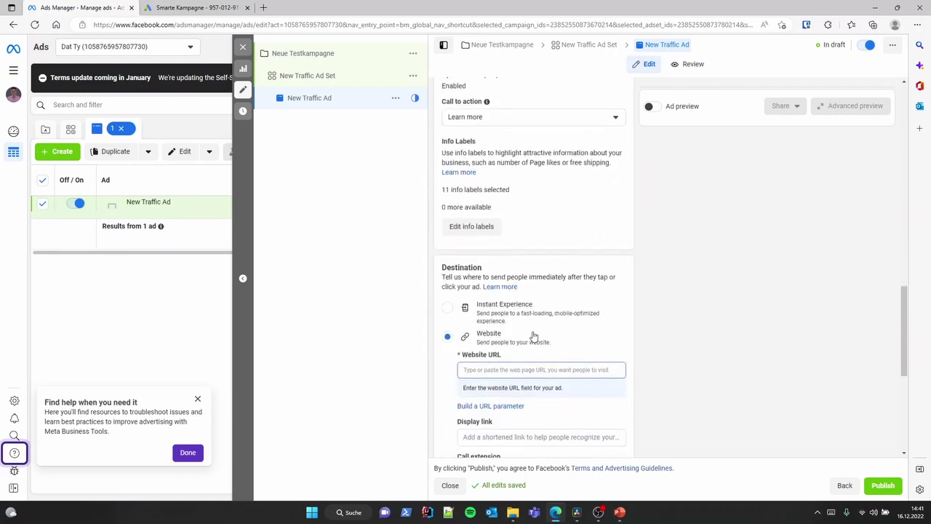
scroll(544, 315, "down", 1)
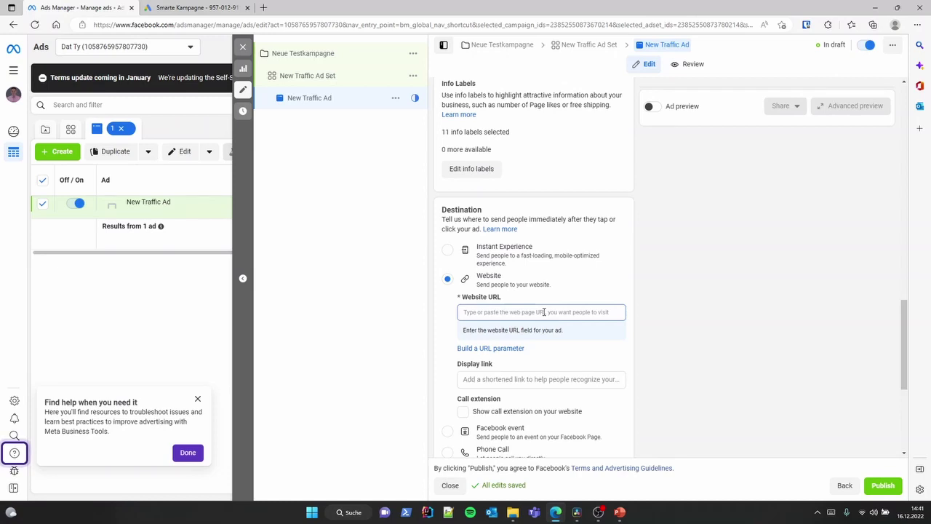
scroll(544, 311, "down", 2)
- Switch to Google Ads and accept the prefilled business name, website and landing page, with Mehr Verkäufe oder Leads über die Website as the advertising goal
key("ctrl+Tab")
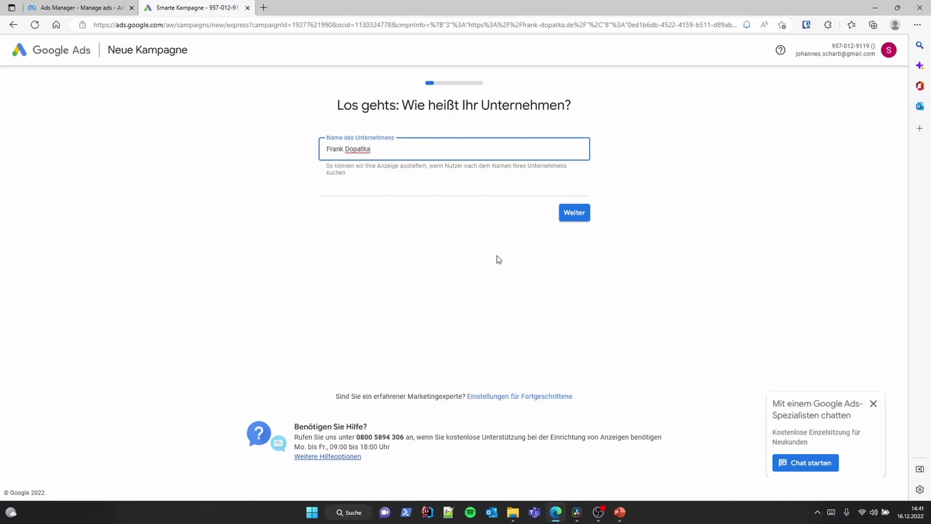
left_click(571, 213)
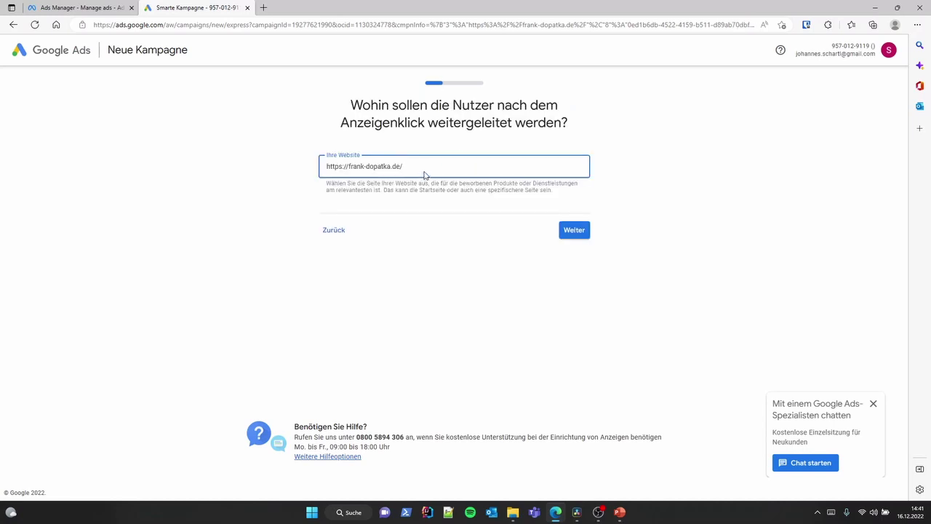
left_click(574, 232)
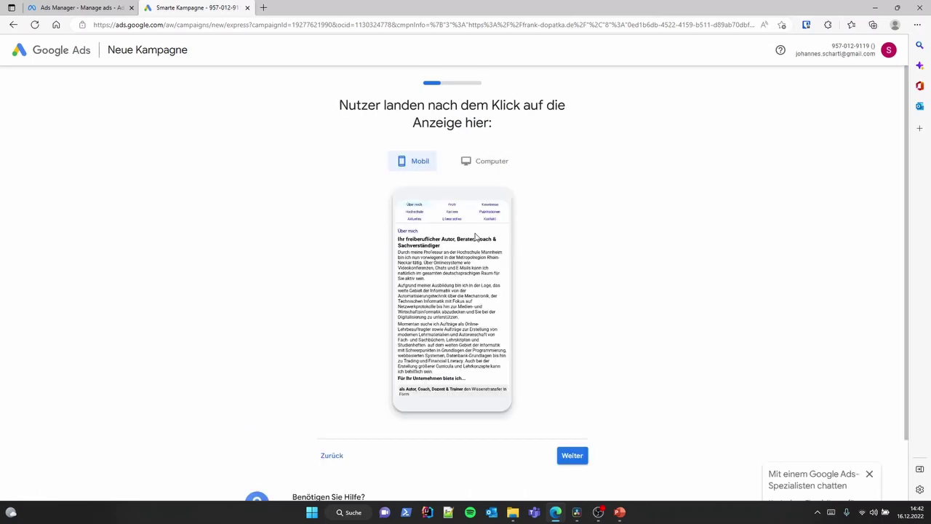
left_click(572, 456)
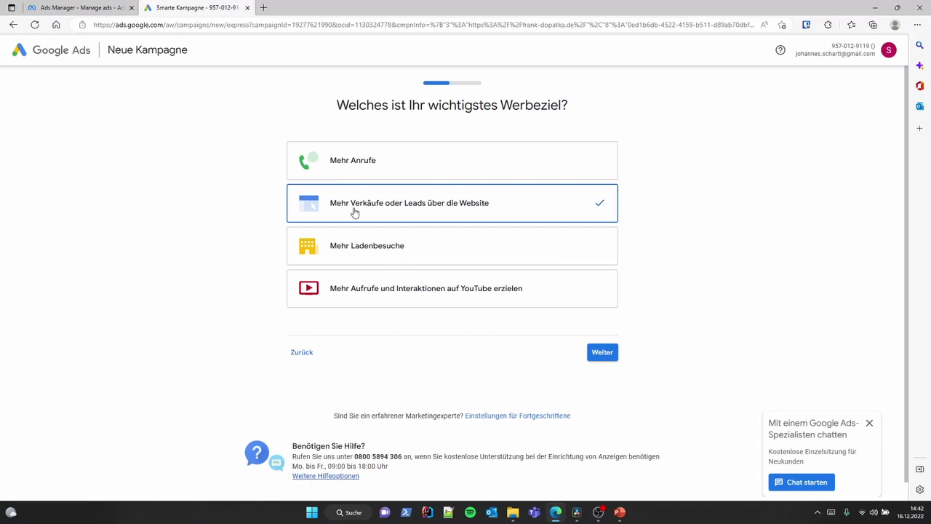
left_click(603, 352)
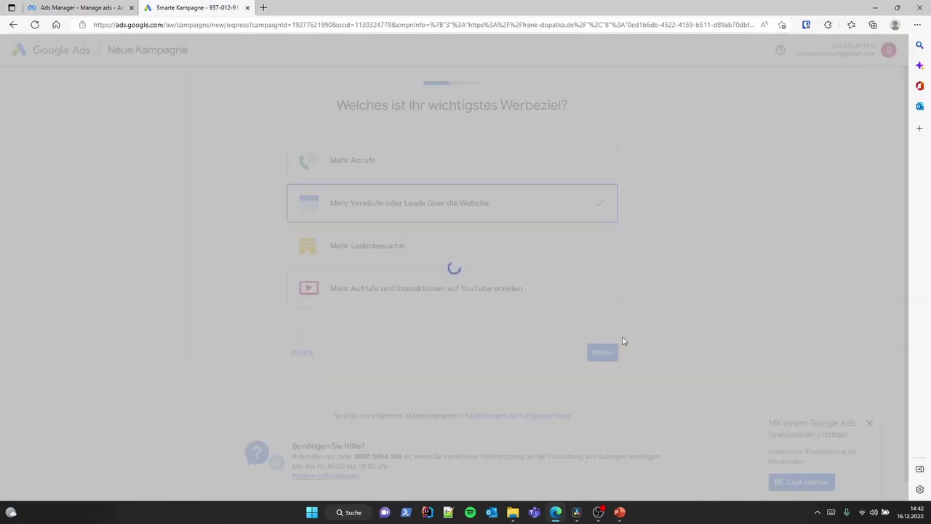
- Accept the suggested ad headlines and descriptions and disable Anrufschaltfläche in der Anzeige einblenden
scroll(382, 259, "down", 1)
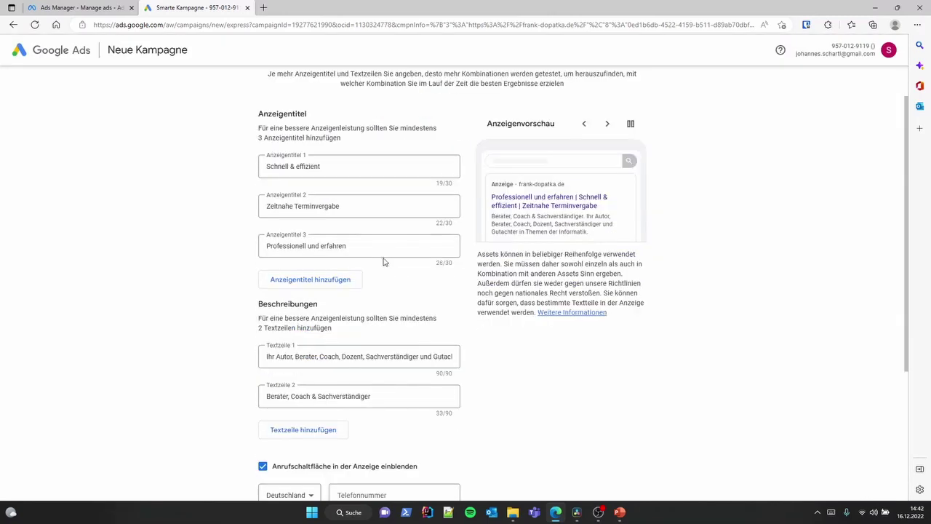
left_click(347, 168)
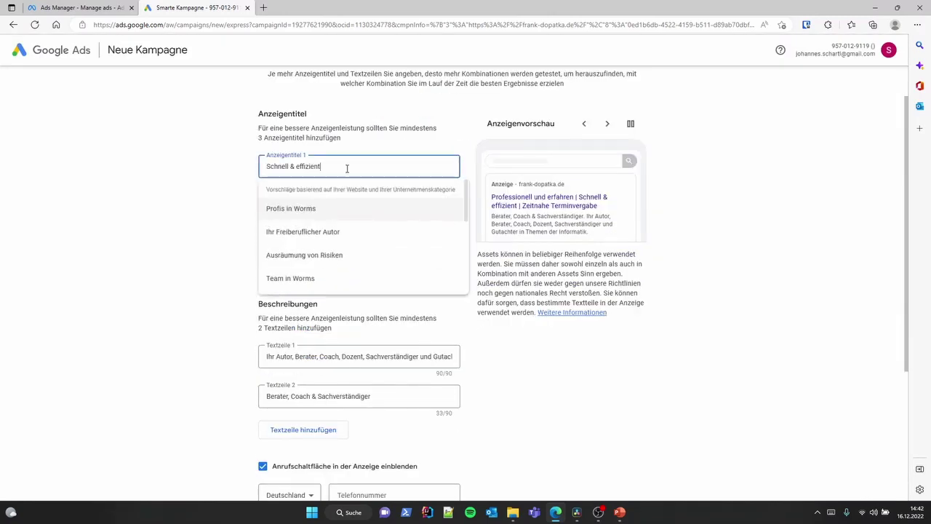
left_click(449, 145)
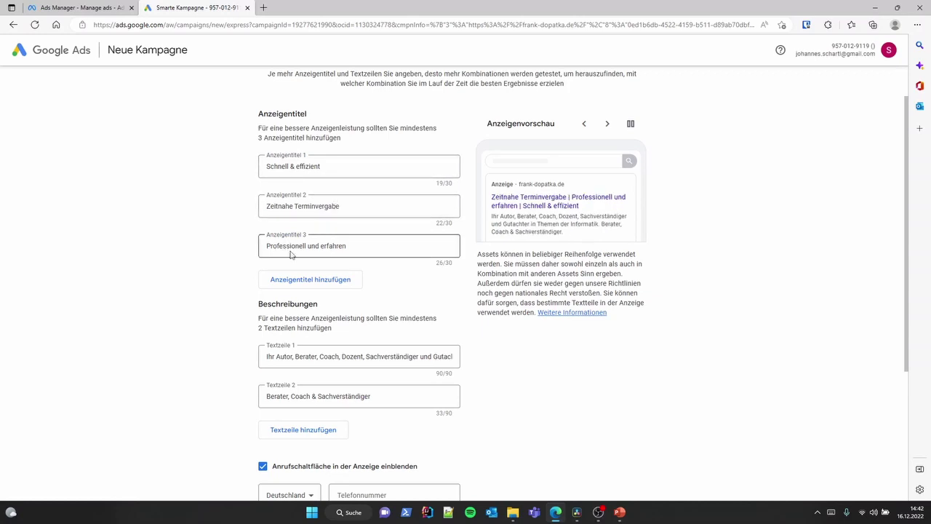
scroll(313, 339, "down", 2)
scroll(313, 339, "down", 2)
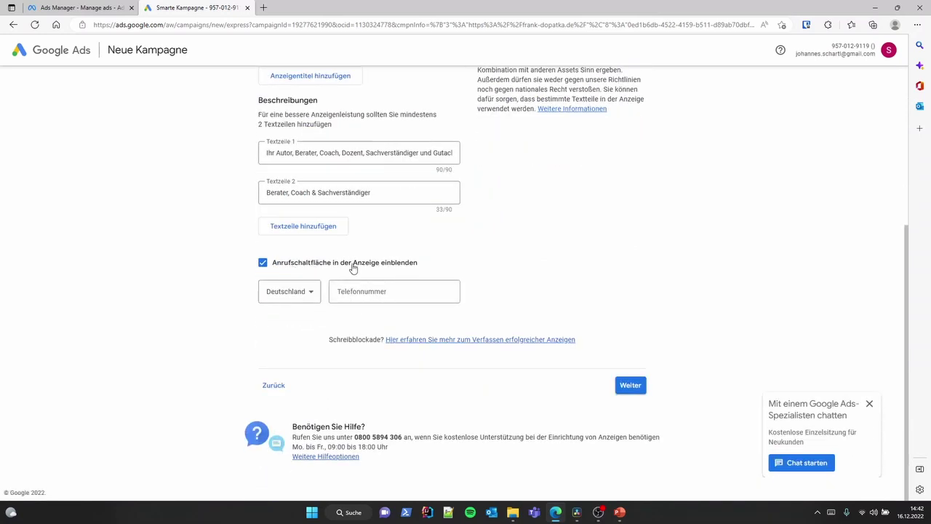
left_click(627, 385)
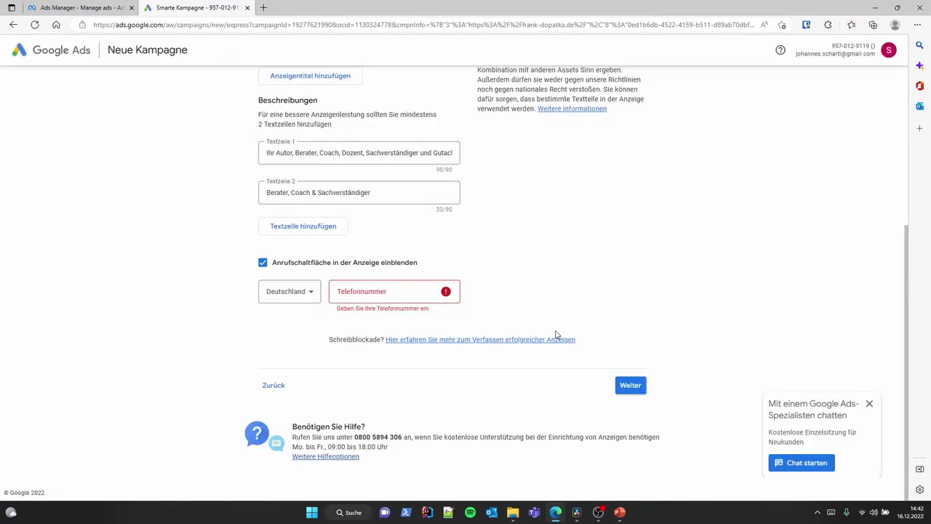
left_click(395, 293)
left_click(283, 264)
left_click(624, 382)
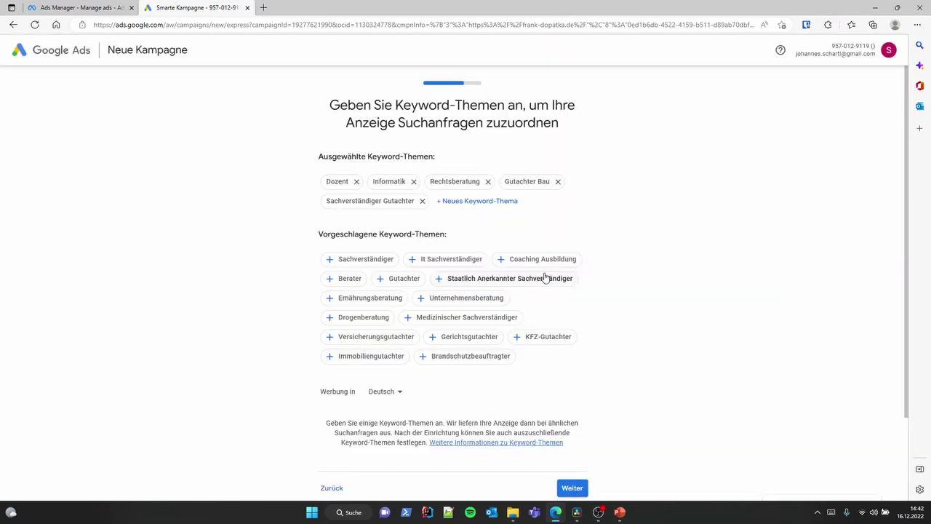
- Add the suggested keyword themes Berater and Unternehmensberatung to the campaign and proceed to the location settings
scroll(637, 299, "down", 1)
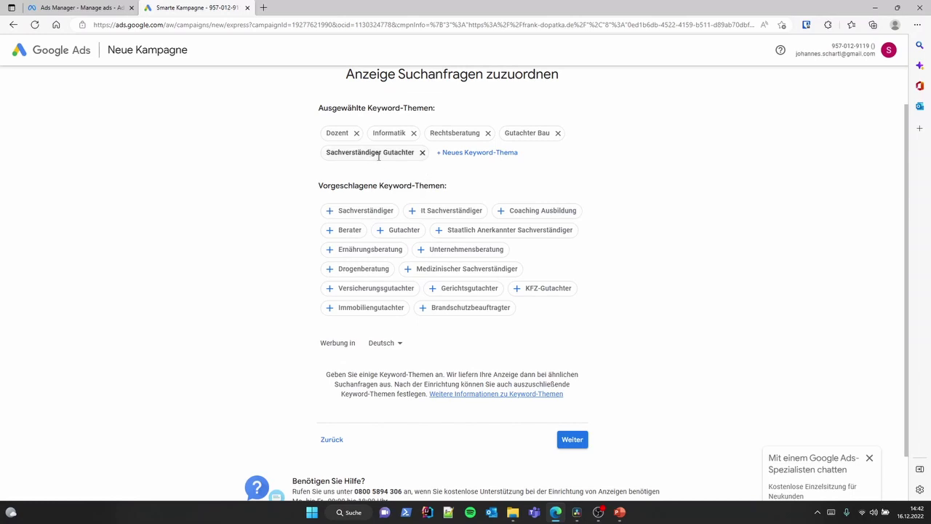
left_click(348, 233)
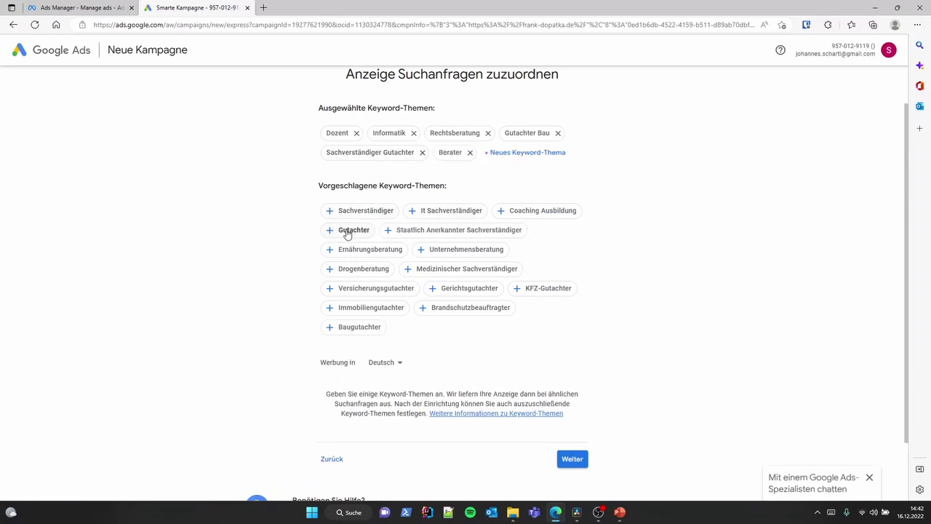
left_click(461, 251)
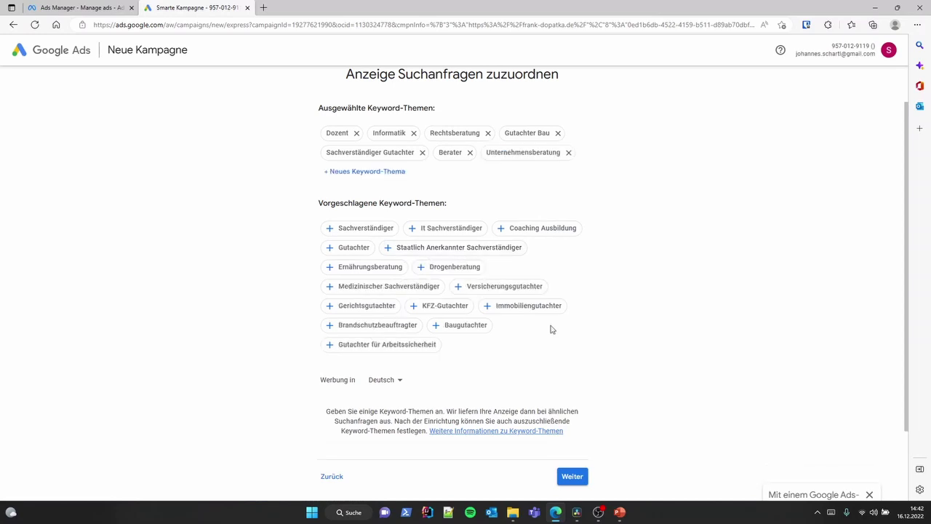
scroll(578, 349, "up", 1)
scroll(602, 353, "down", 1)
scroll(609, 354, "up", 1)
scroll(619, 355, "down", 1)
left_click(573, 476)
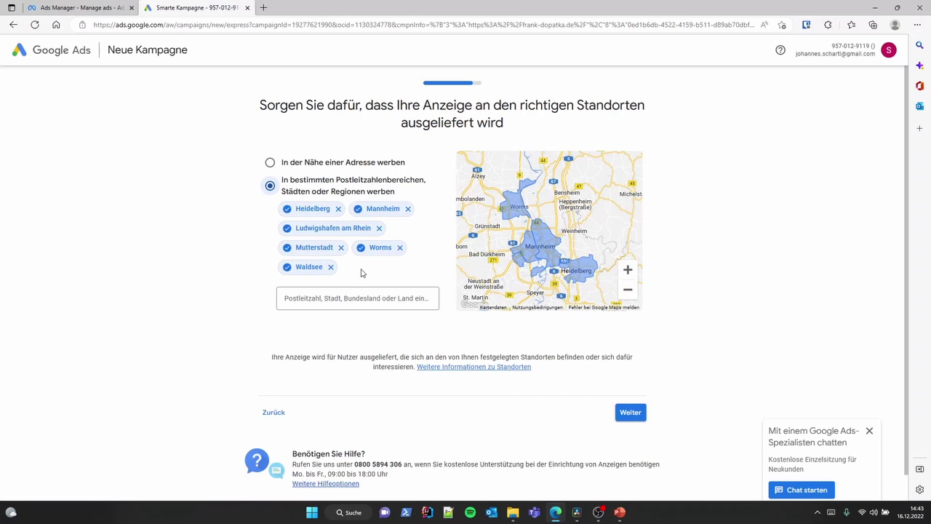
- Accept the preselected cities as the ad's target locations and the recommended average daily budget of 6,90 €
left_click(627, 289)
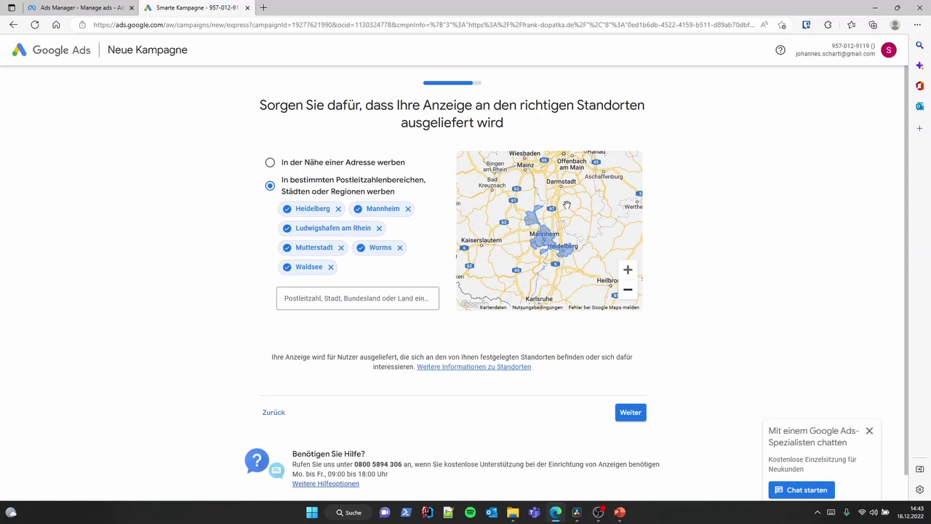
left_click(624, 413)
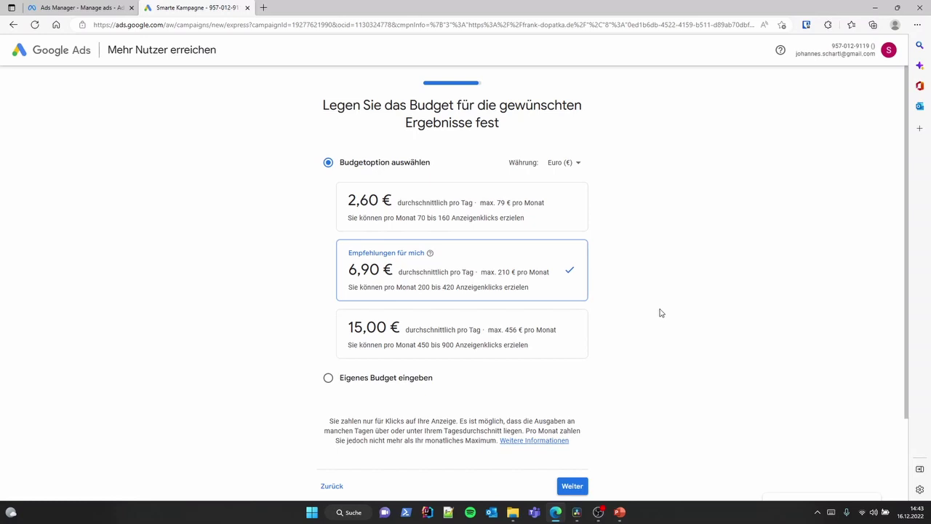
scroll(482, 279, "down", 2)
scroll(476, 245, "up", 1)
left_click(572, 439)
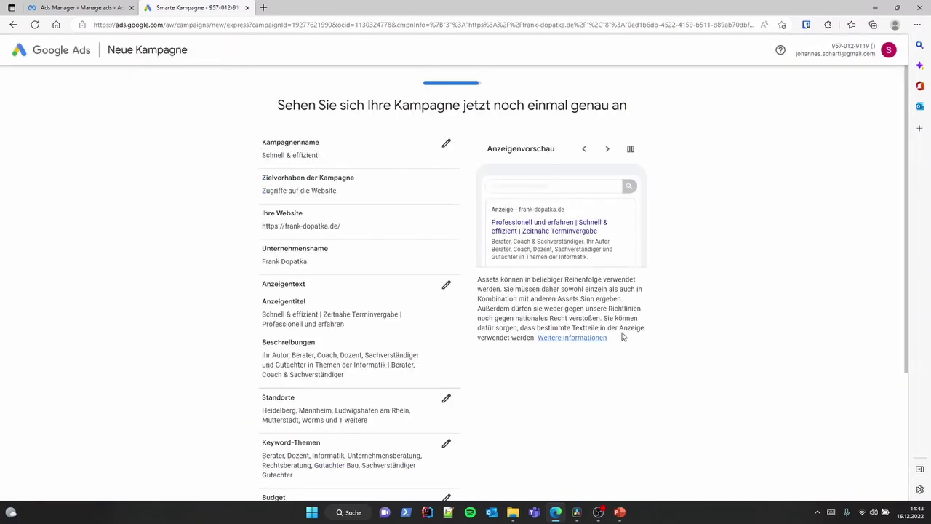
- Review the campaign summary with its ad text, locations, keyword themes and budget, and confirm it
scroll(434, 243, "down", 2)
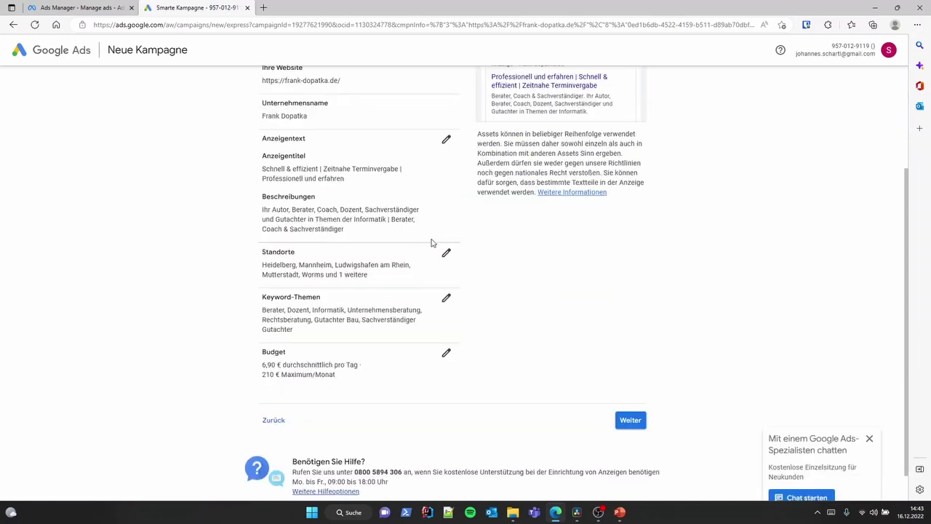
left_click(630, 419)
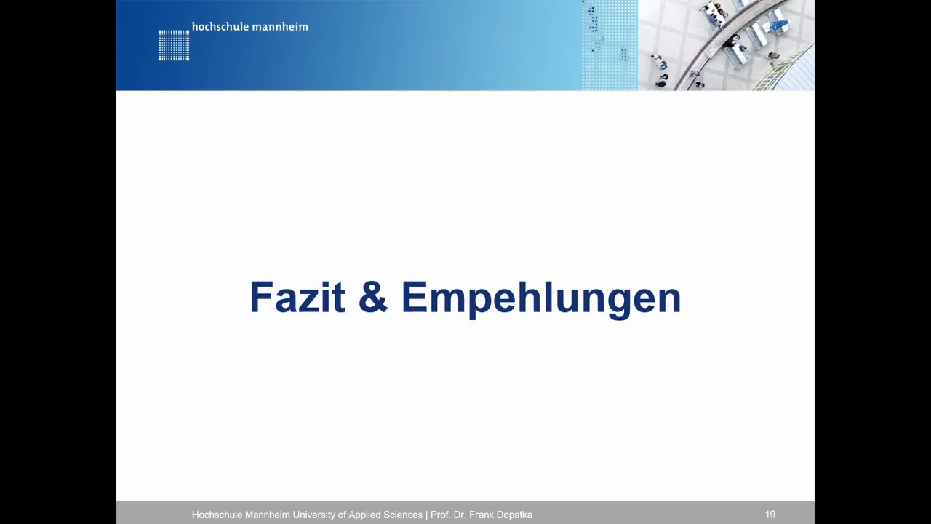
key("Right")
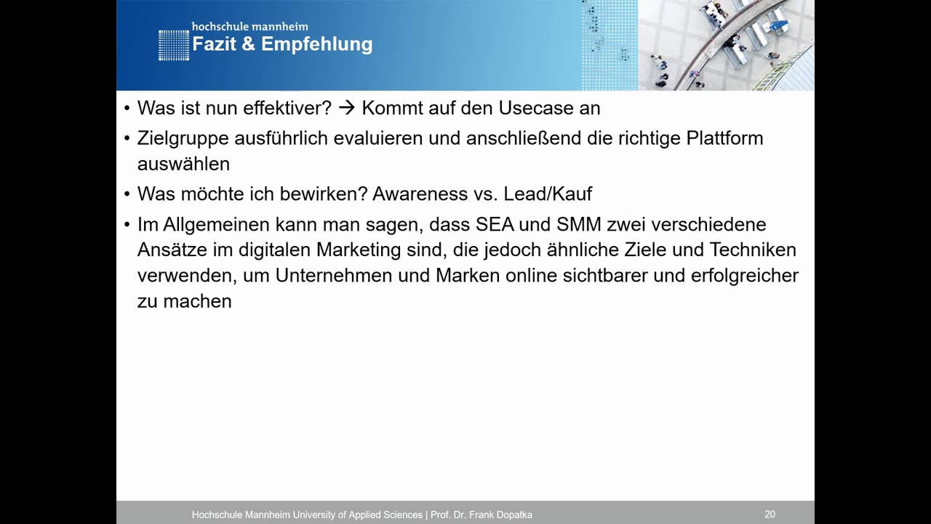